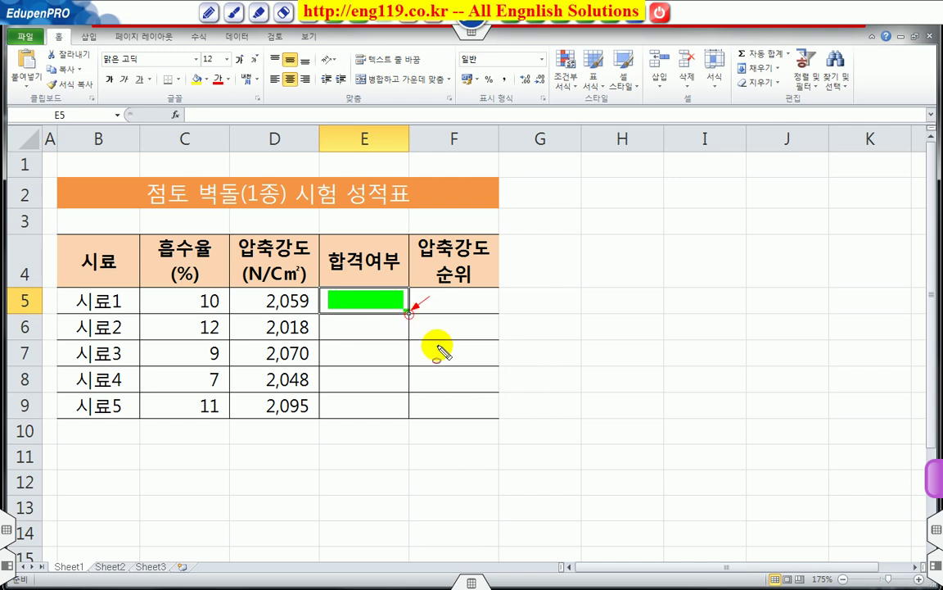
key("Escape")
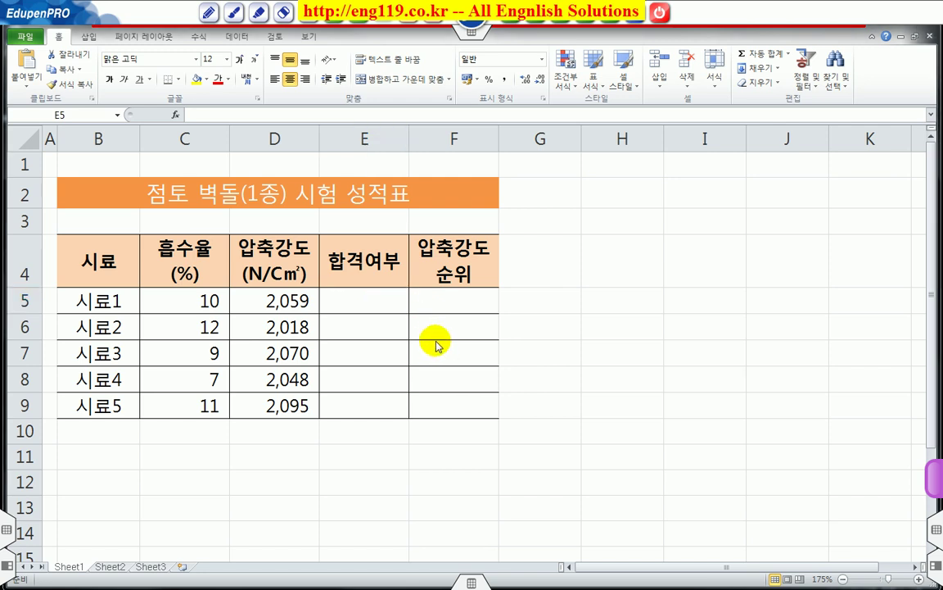
mouse_move(326, 299)
left_mouse_down()
mouse_move(391, 362)
mouse_move(404, 420)
left_mouse_up()
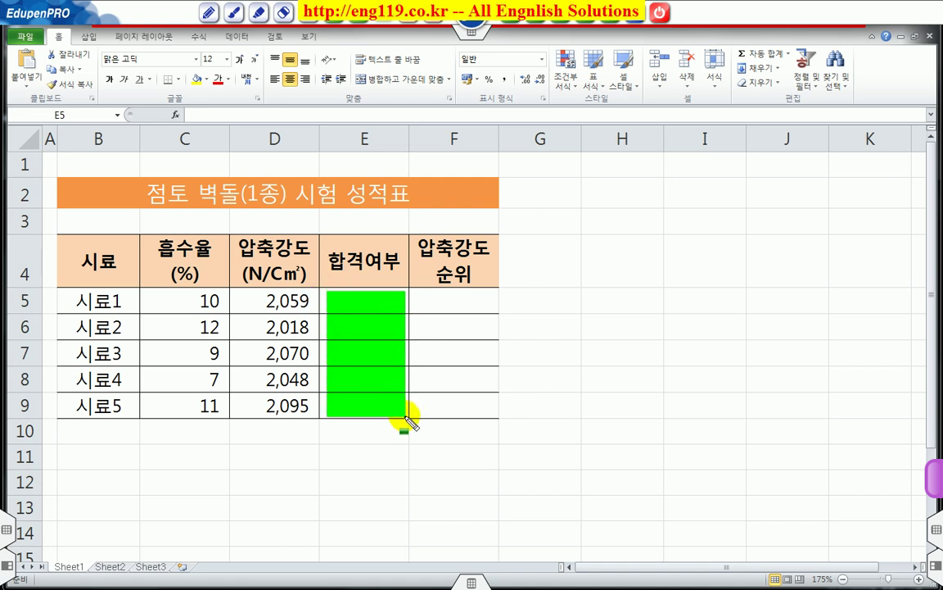
mouse_move(332, 295)
left_mouse_down()
mouse_move(403, 320)
mouse_move(404, 310)
left_mouse_up()
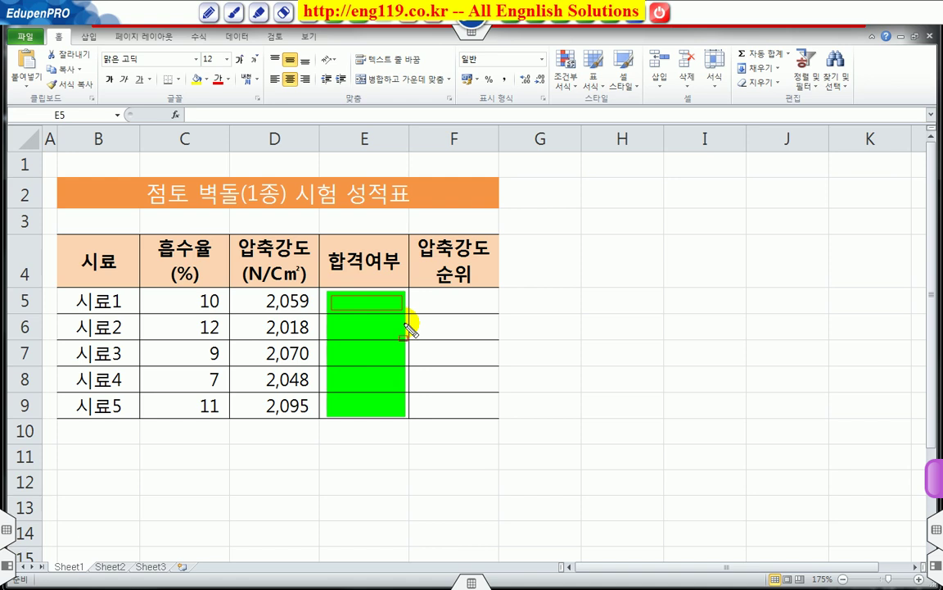
Select E5:E9 and begin a formula there with an AND function nested as the logical test of IF.
left_click_drag(368, 302, 370, 402)
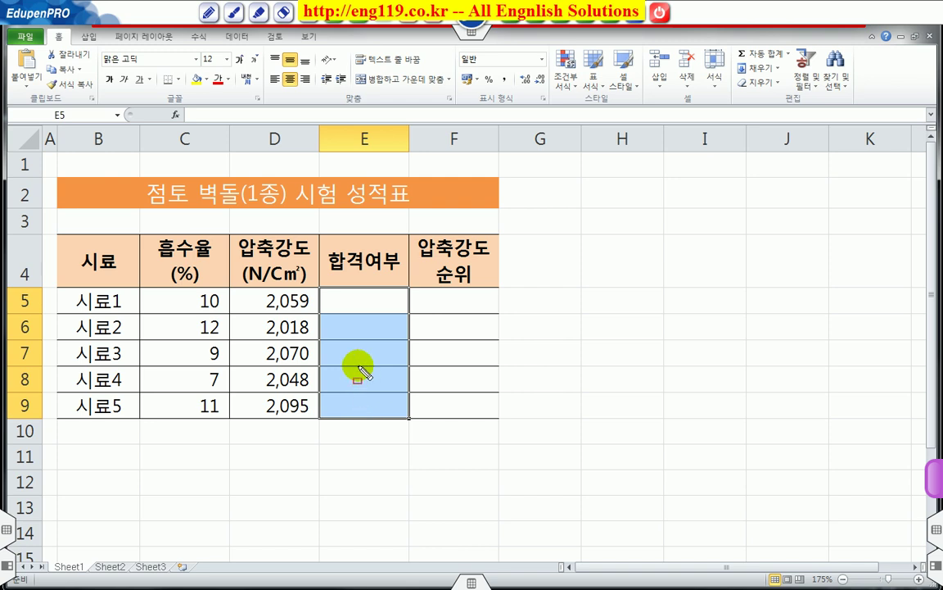
mouse_move(326, 293)
left_mouse_down()
mouse_move(392, 415)
mouse_move(401, 415)
left_mouse_up()
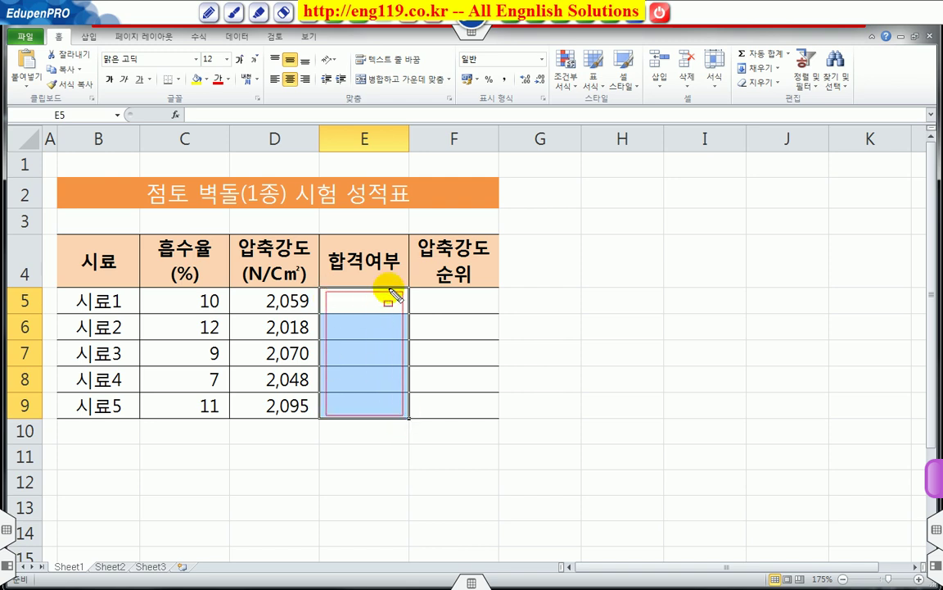
mouse_move(342, 301)
left_mouse_down()
mouse_move(386, 301)
mouse_move(248, 189)
mouse_move(246, 110)
mouse_move(409, 112)
left_mouse_up()
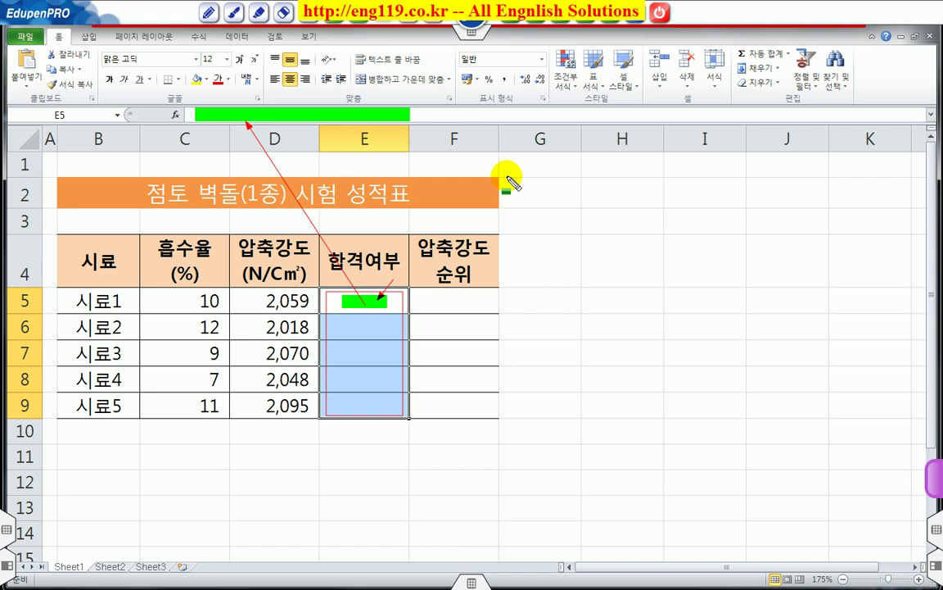
key("Escape")
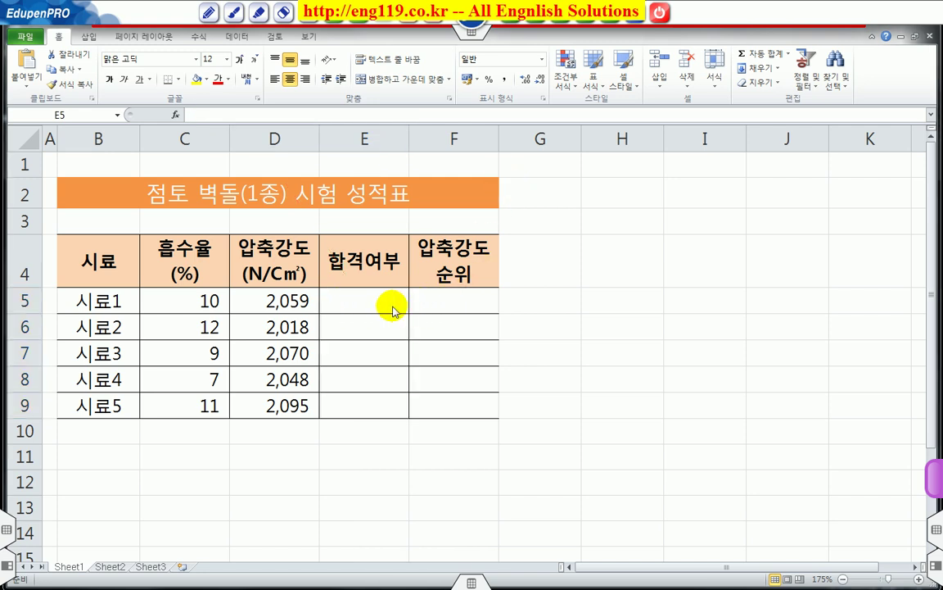
left_click(294, 117)
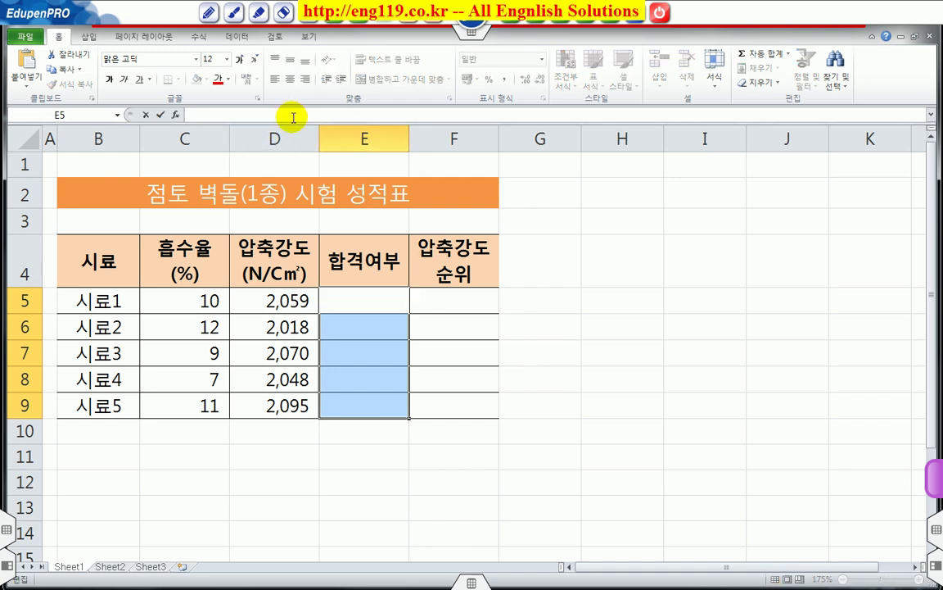
type("=")
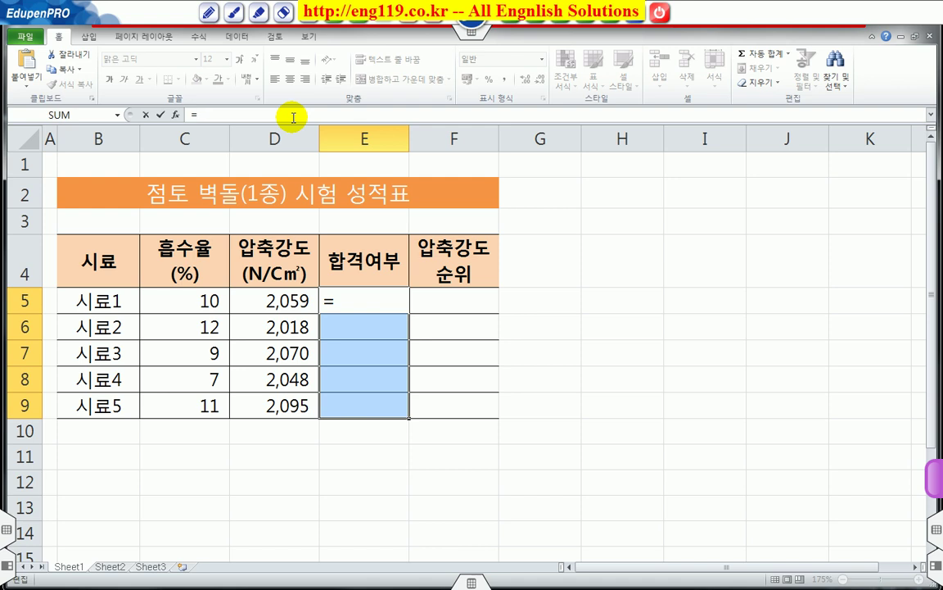
type("i")
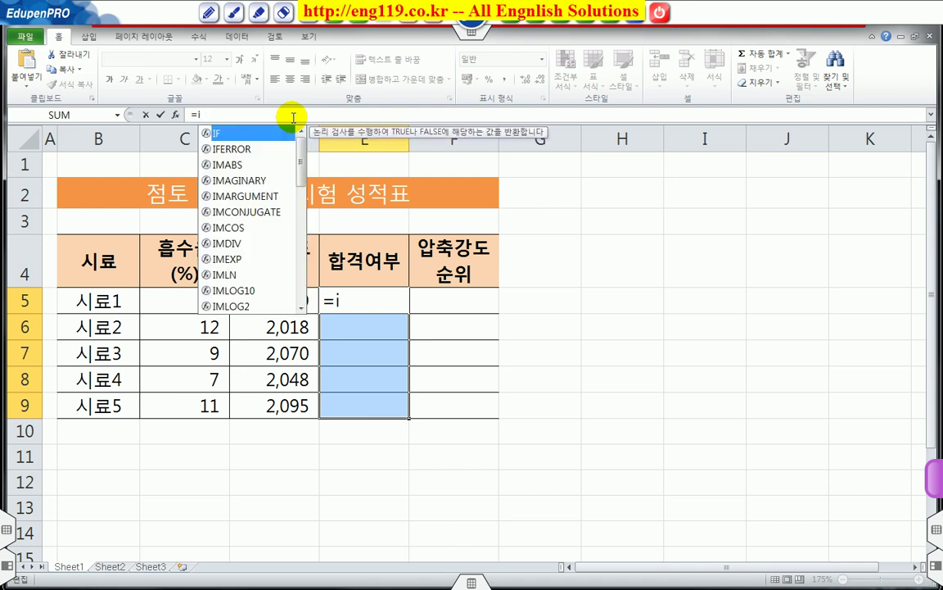
double_click(220, 136)
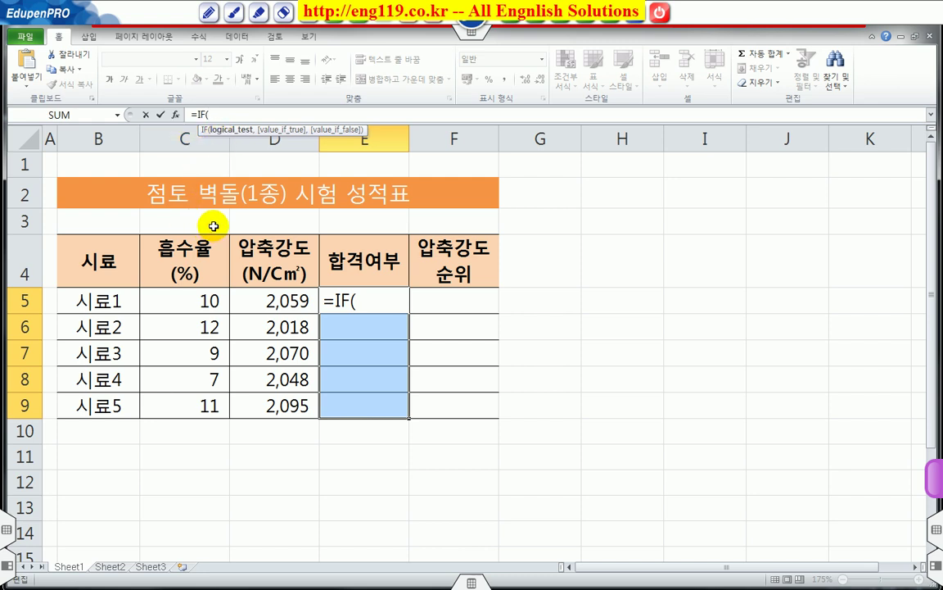
type("a")
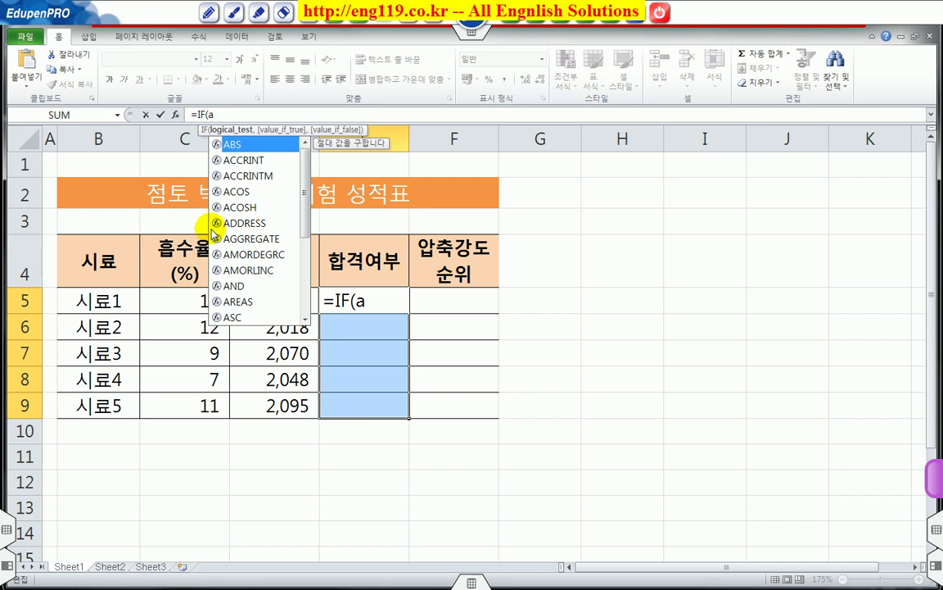
left_click(236, 286)
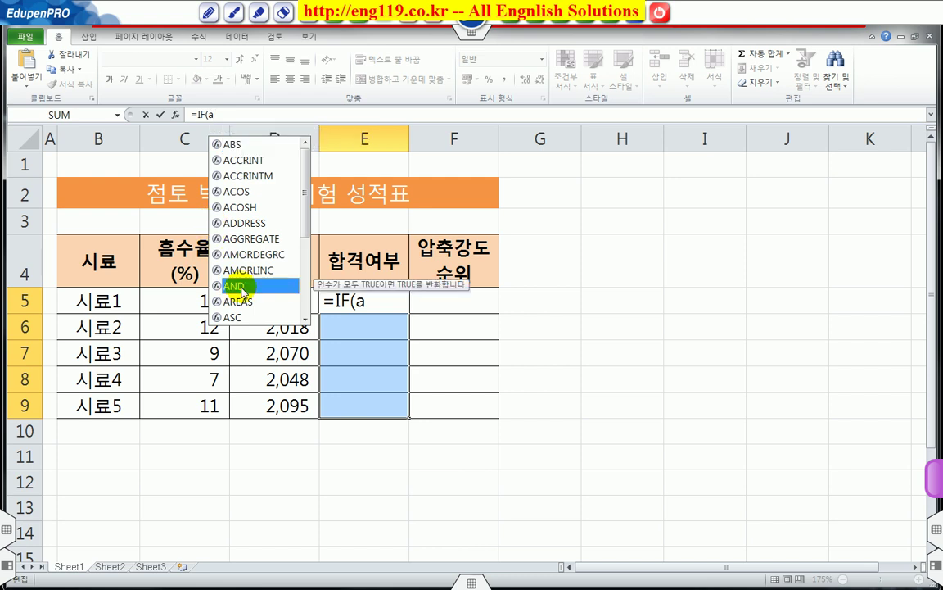
double_click(236, 286)
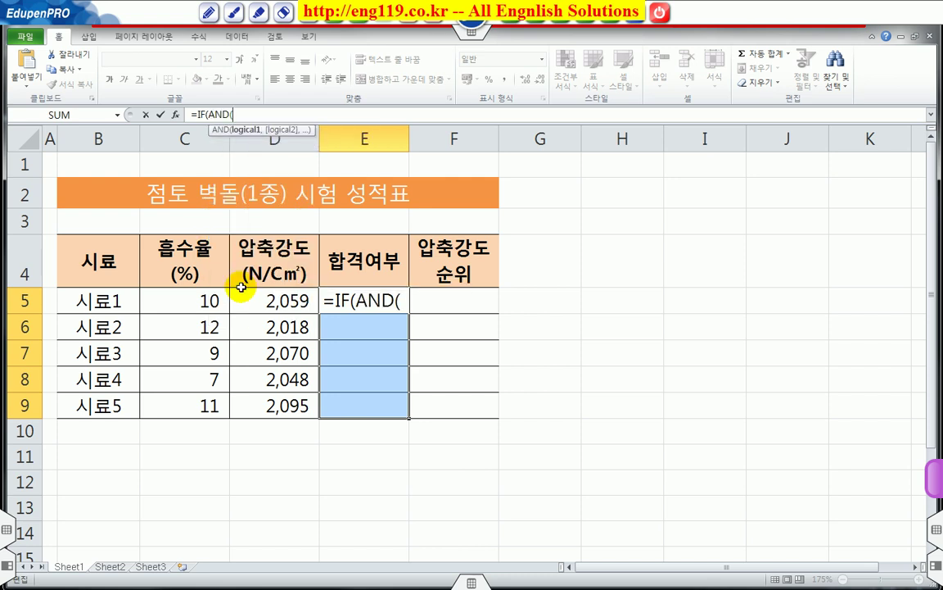
Fill in the AND conditions C5 >= 10 and D5 >= 2040 and close the AND function.
left_click(196, 295)
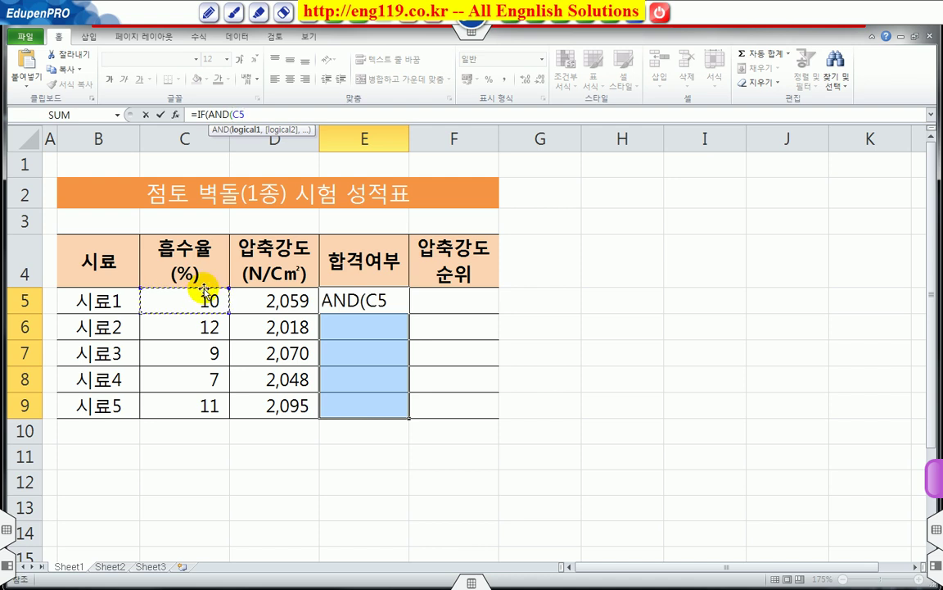
type(">")
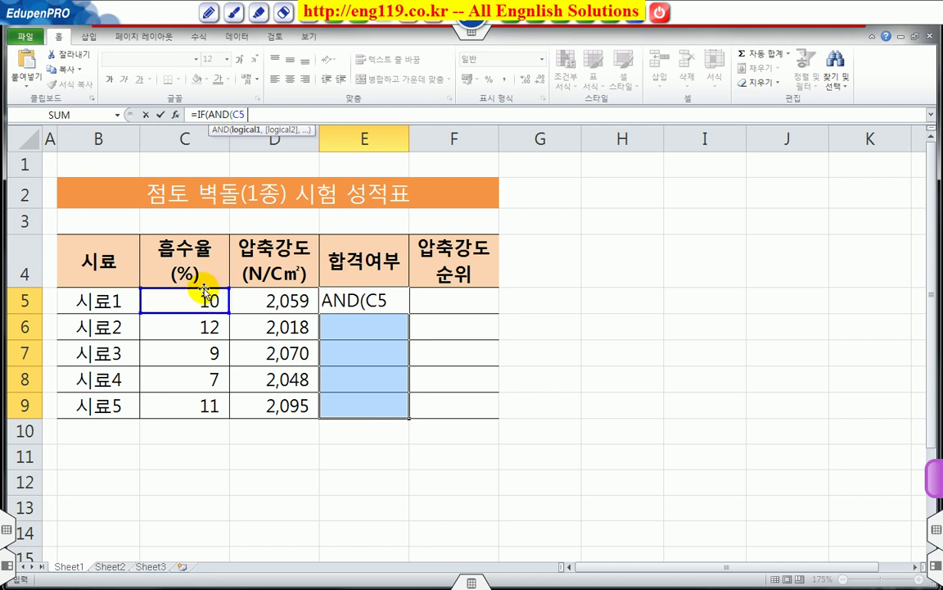
type("= ")
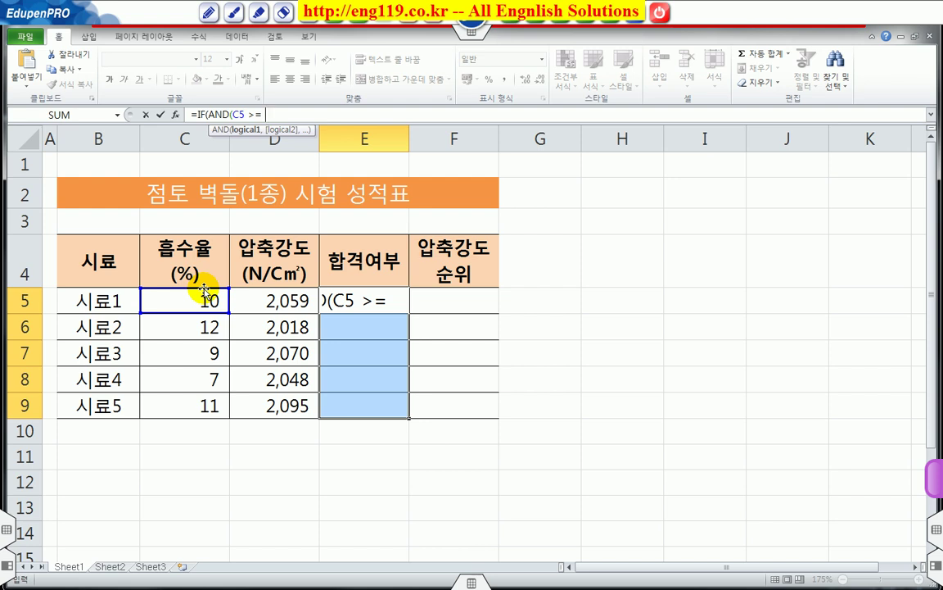
type("10")
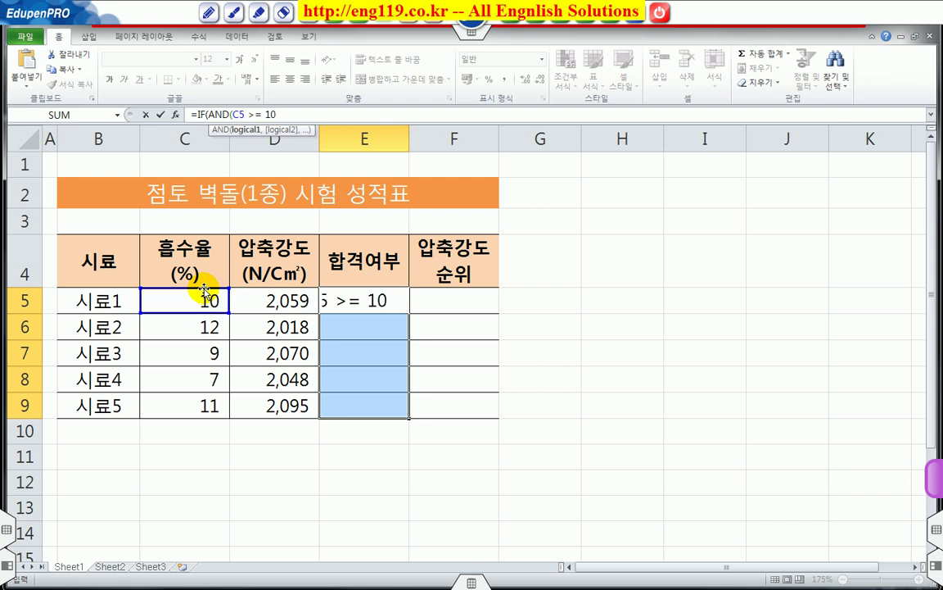
type(",")
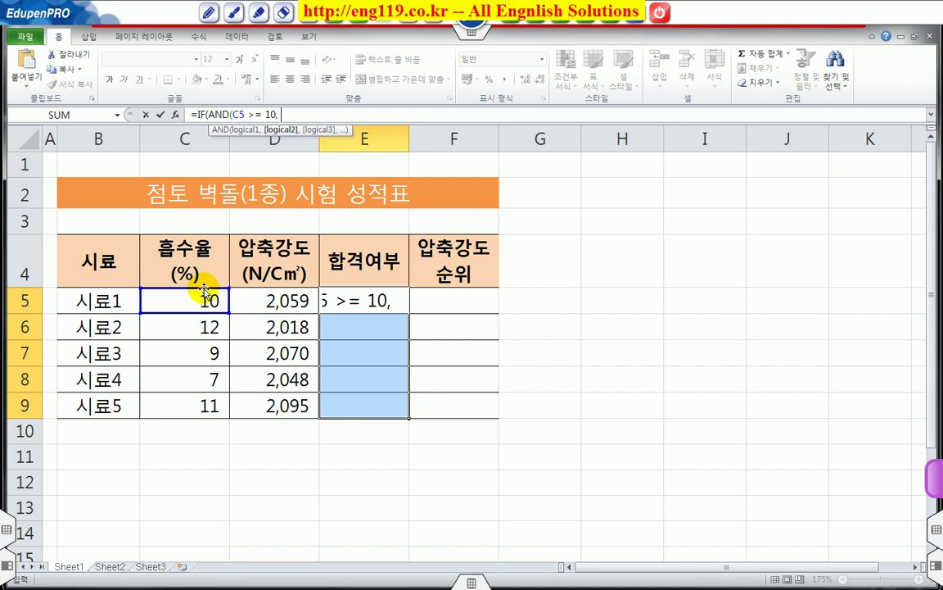
left_click(270, 301)
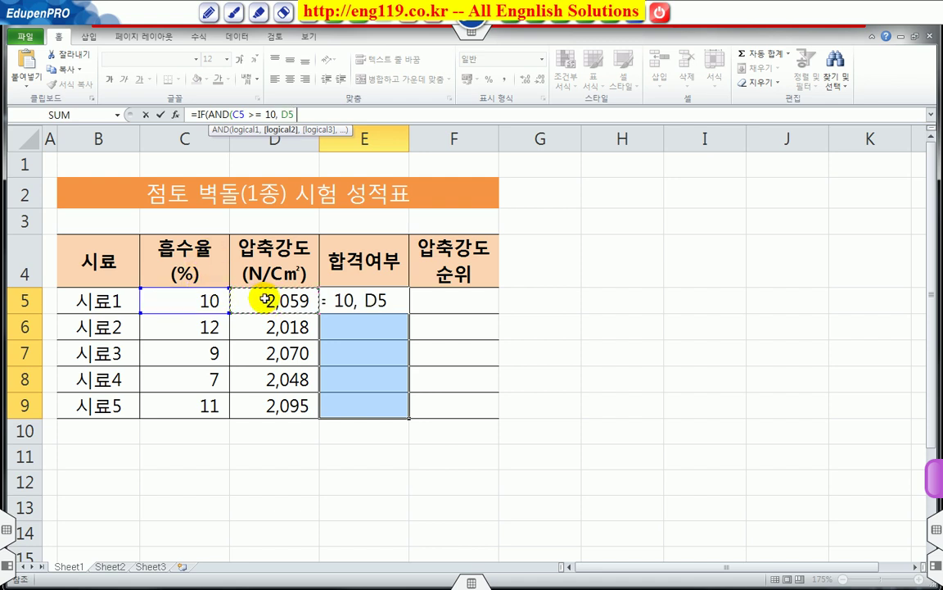
type(">= 2")
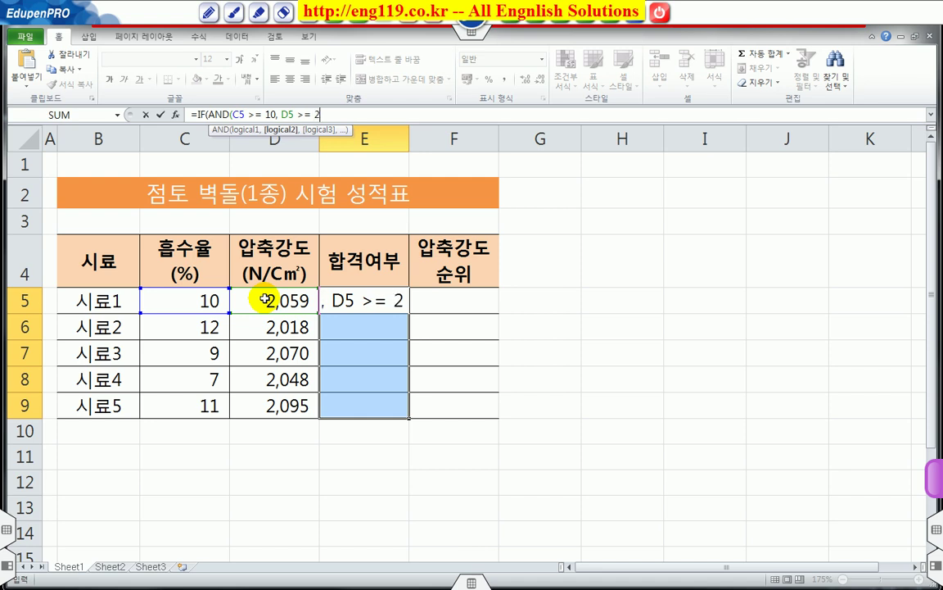
type("040")
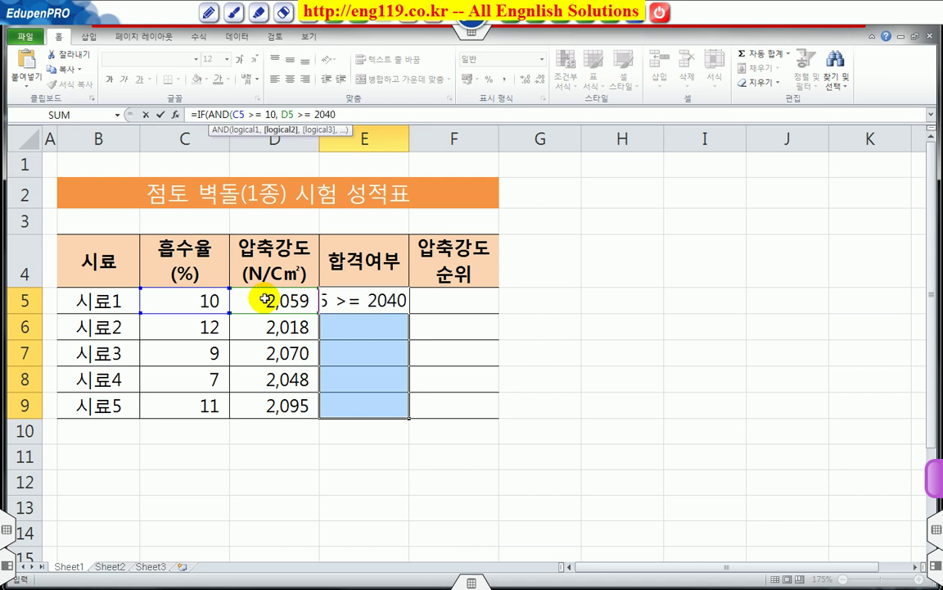
type(")")
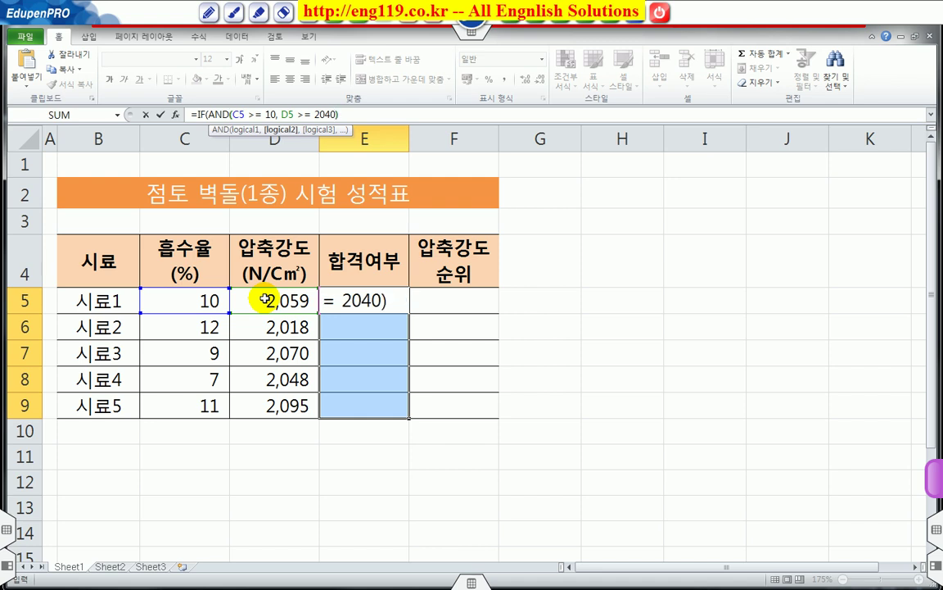
Complete the IF with "합격" for true and "불합격" for false, and enter the formula into all of E5:E9.
type(",")
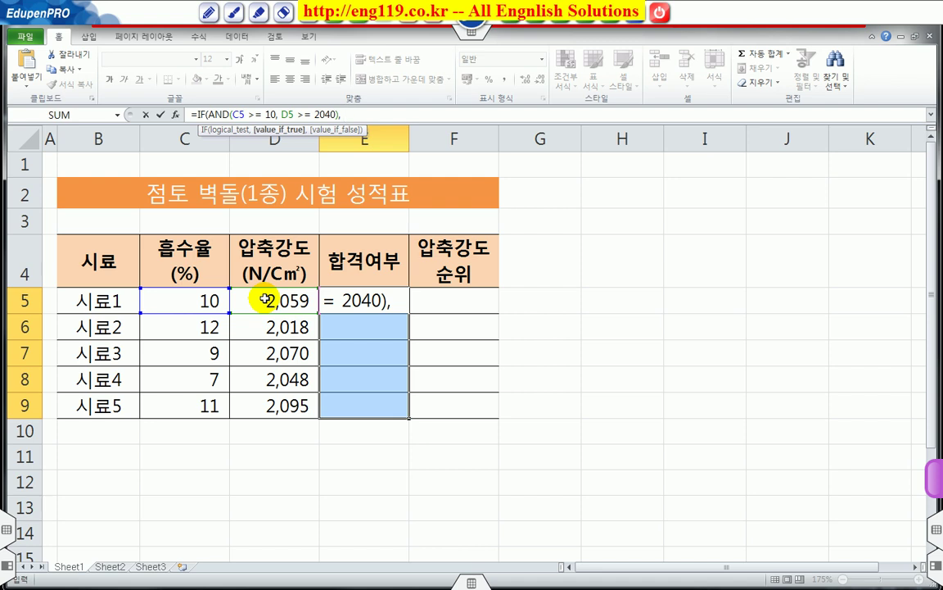
type("합격\"")
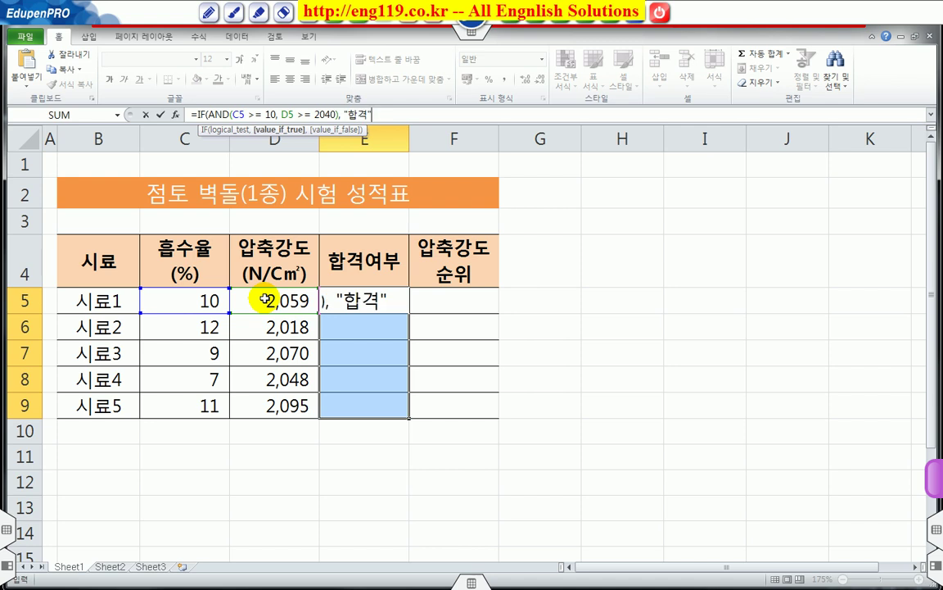
type(", \"불합격")
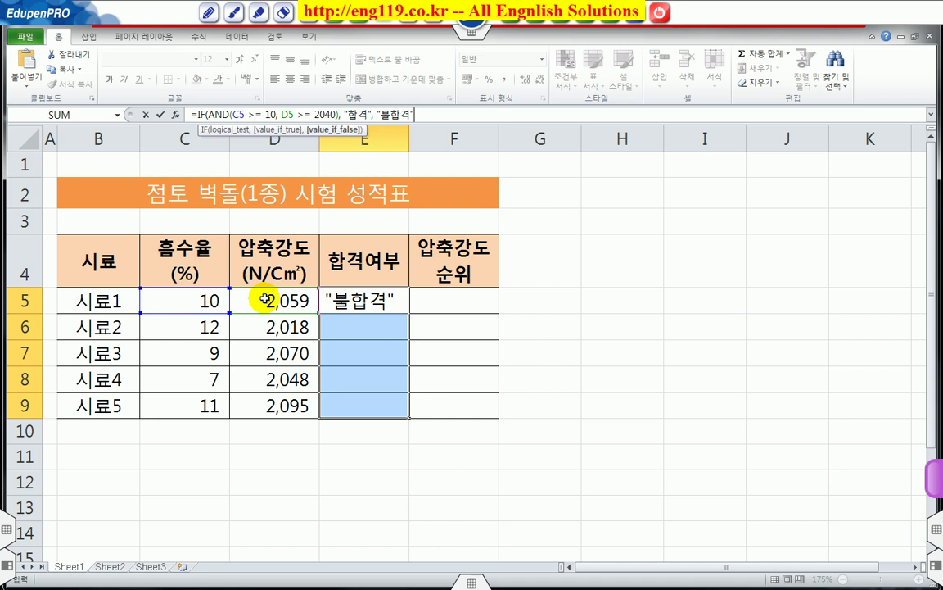
key("Return")
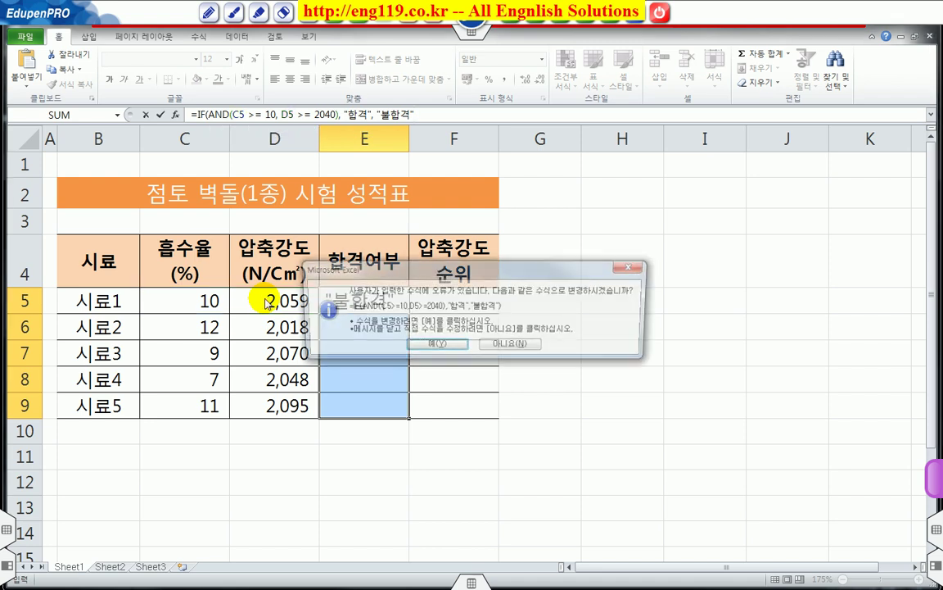
key("Return")
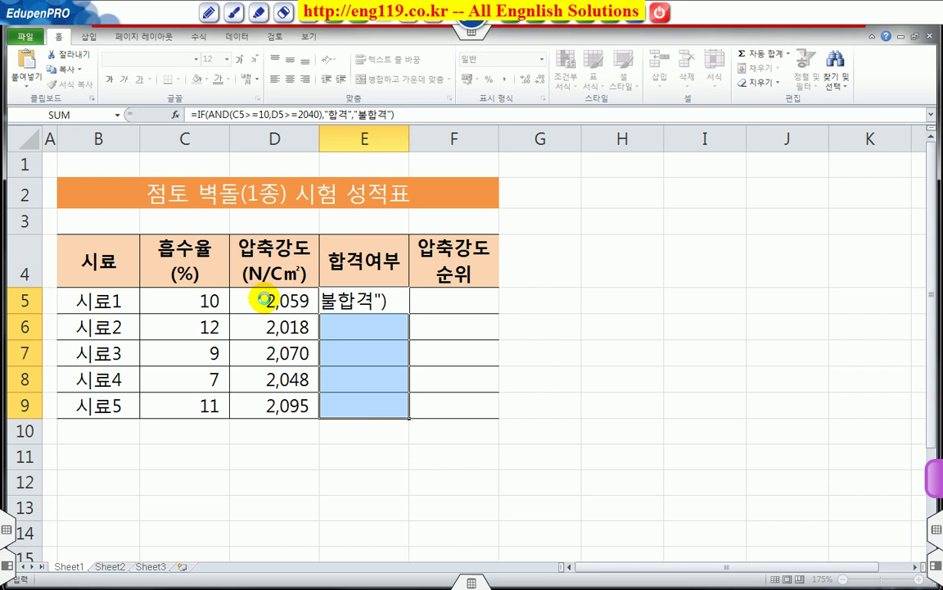
key("ctrl+Return")
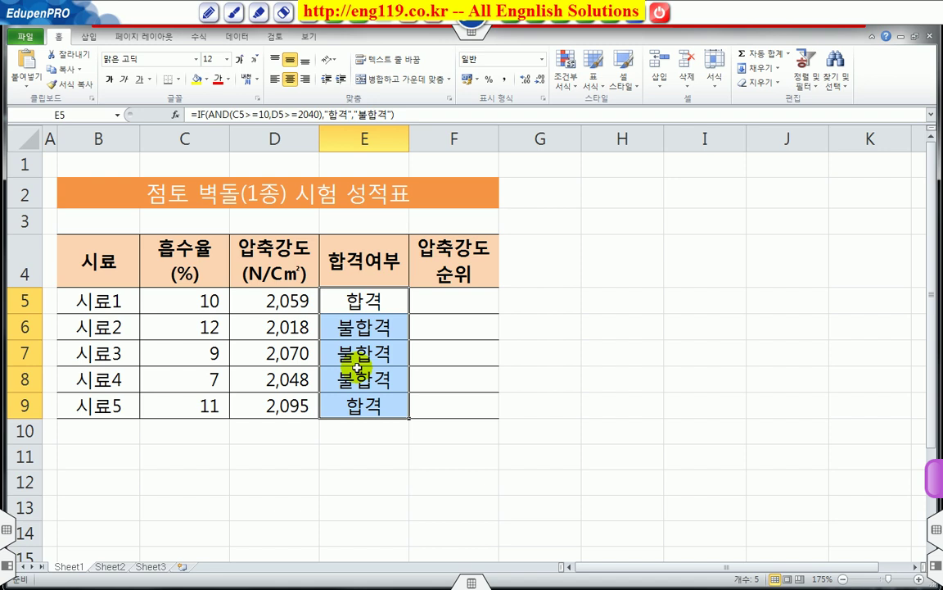
Select F5:F9 and handwrite "rank.eq" beside the 압축강도 순위 header with a pen arrow from 순위 to it.
left_click_drag(482, 302, 476, 395)
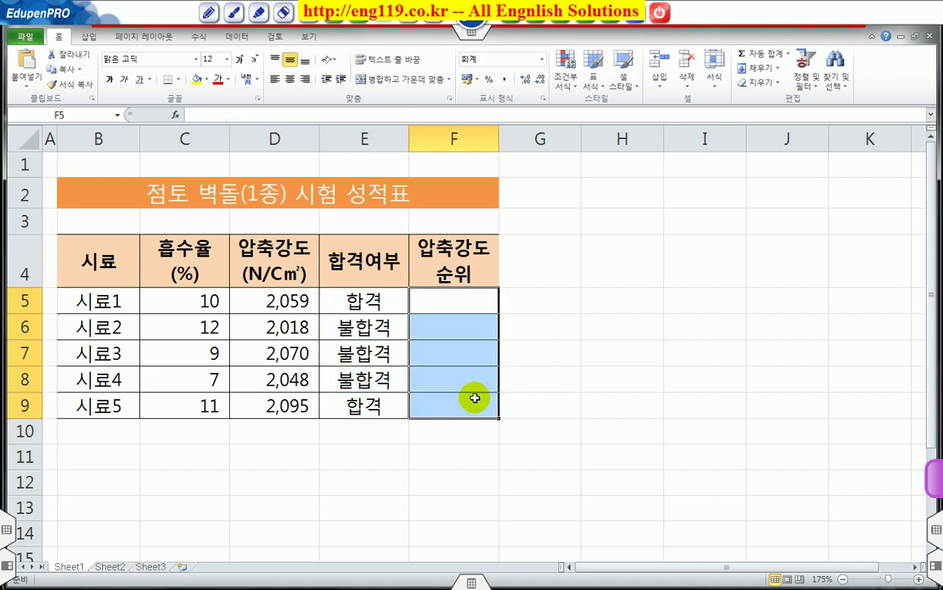
left_click(207, 12)
mouse_move(441, 259)
left_mouse_down()
mouse_move(459, 280)
mouse_move(523, 245)
left_mouse_up()
left_click_drag(531, 244, 533, 250)
left_click_drag(534, 240, 541, 245)
left_click_drag(543, 226, 546, 245)
mouse_move(551, 234)
left_mouse_down()
mouse_move(552, 244)
mouse_move(524, 259)
mouse_move(554, 245)
left_mouse_up()
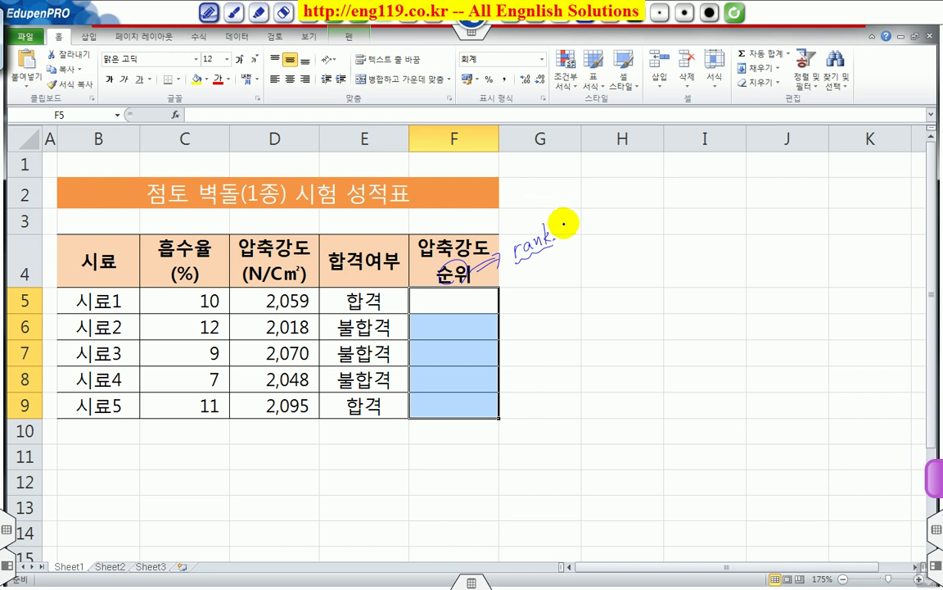
mouse_move(571, 232)
left_mouse_down()
mouse_move(563, 225)
mouse_move(564, 237)
mouse_move(577, 233)
left_mouse_up()
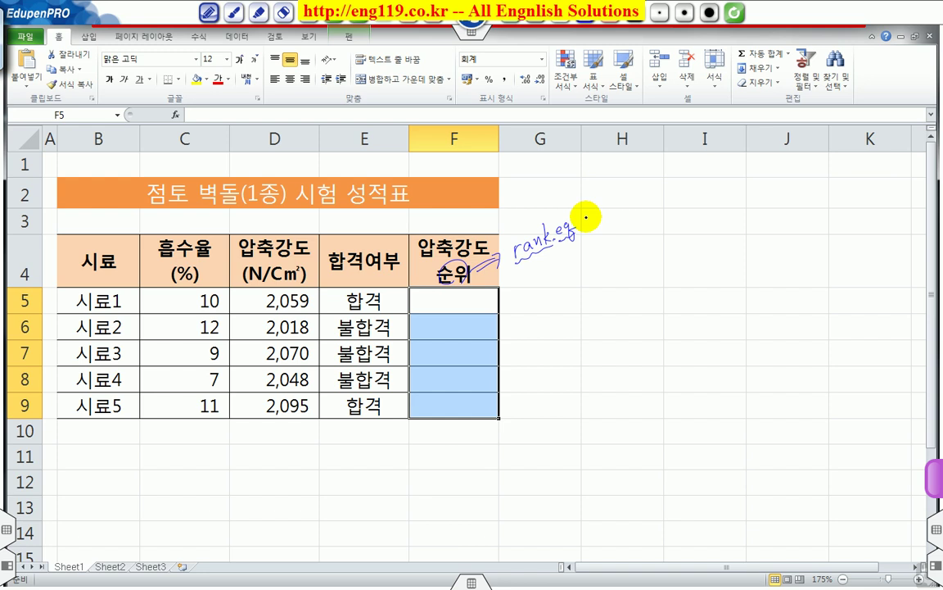
Handwrite the first rank.eq argument as the value to rank, circle the first compressive strength, and note its reference D5.
mouse_move(587, 212)
left_mouse_down()
mouse_move(586, 223)
mouse_move(621, 197)
mouse_move(629, 203)
left_mouse_up()
left_click_drag(631, 187, 672, 180)
left_click_drag(606, 220, 677, 182)
left_click_drag(431, 254, 459, 252)
mouse_move(296, 292)
left_mouse_down()
mouse_move(240, 309)
mouse_move(248, 308)
left_mouse_up()
left_click_drag(627, 217, 629, 230)
left_click_drag(628, 217, 629, 230)
left_click_drag(639, 213, 639, 224)
left_click_drag(638, 213, 655, 218)
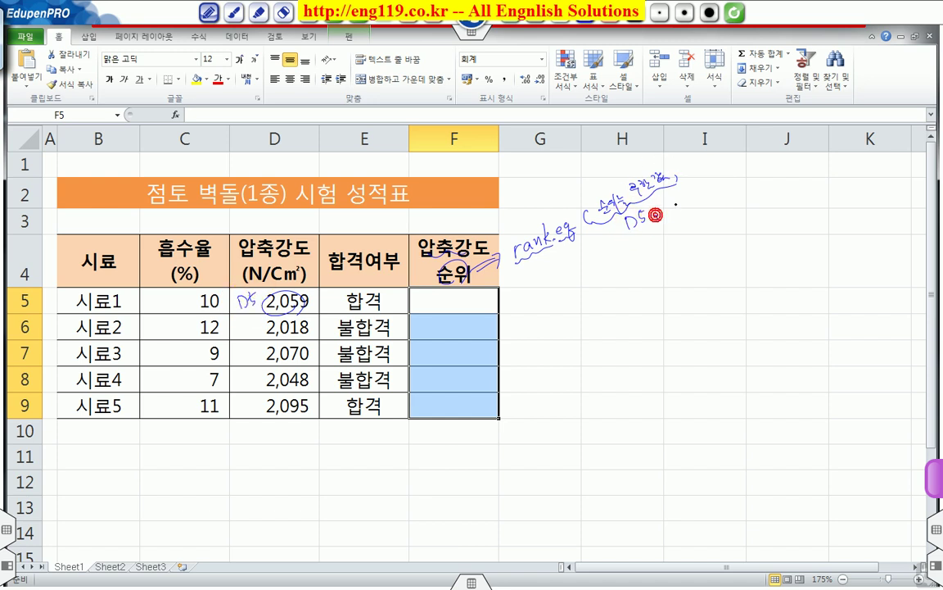
Handwrite the second rank.eq argument as the range D5 to D9, annotated with F4, dollar signs and 절대참조.
mouse_move(684, 159)
left_mouse_down()
mouse_move(683, 153)
mouse_move(718, 160)
mouse_move(680, 138)
mouse_move(720, 122)
mouse_move(734, 98)
mouse_move(755, 107)
left_mouse_up()
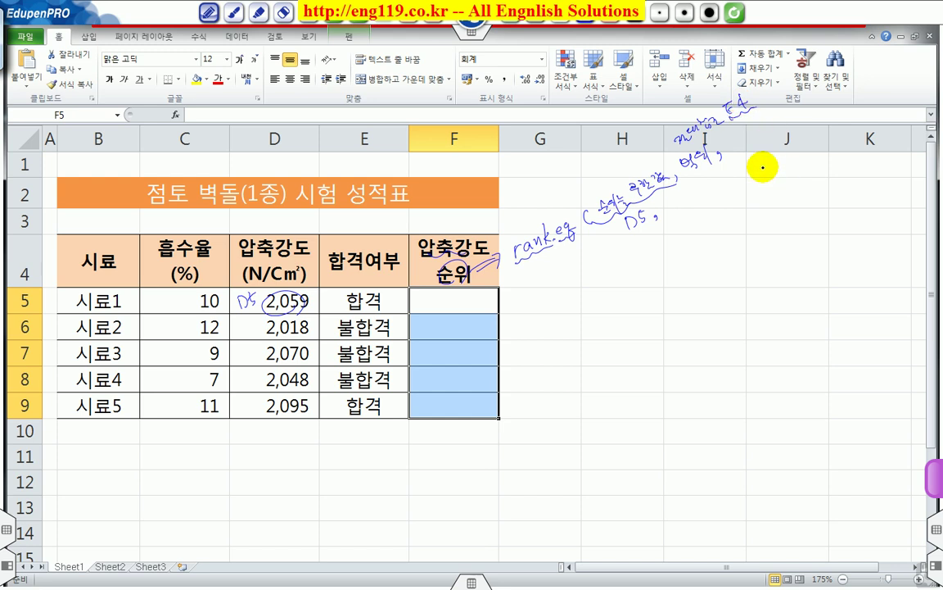
mouse_move(270, 290)
left_mouse_down()
mouse_move(250, 304)
mouse_move(261, 405)
left_mouse_up()
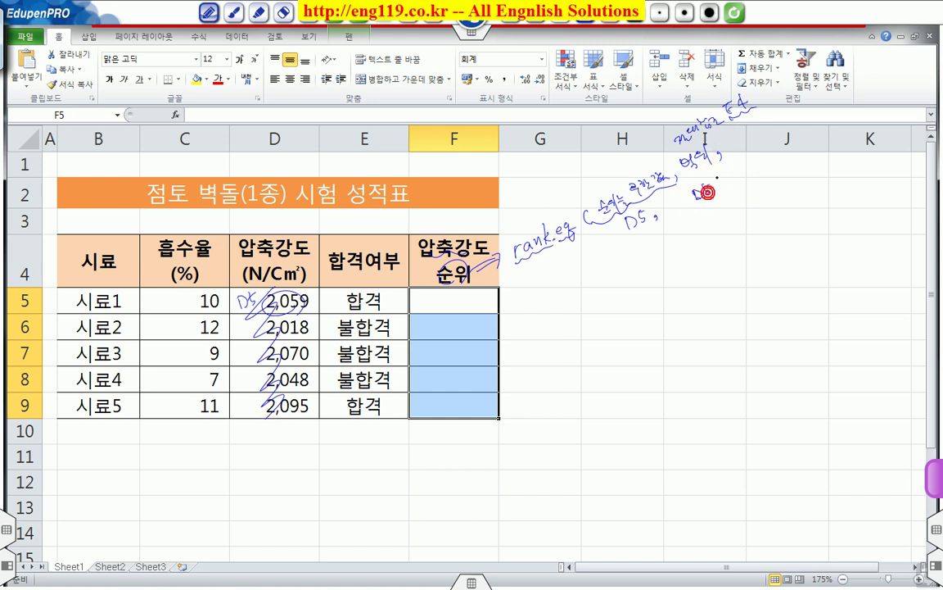
mouse_move(720, 182)
left_mouse_down()
mouse_move(739, 193)
mouse_move(726, 217)
left_mouse_up()
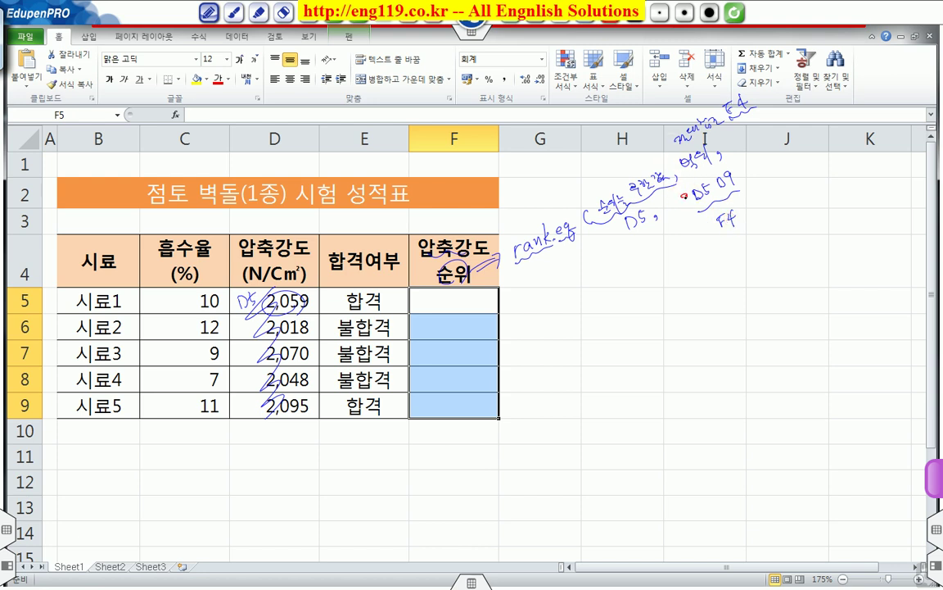
mouse_move(719, 189)
left_mouse_down()
mouse_move(720, 202)
mouse_move(701, 207)
mouse_move(803, 174)
left_mouse_up()
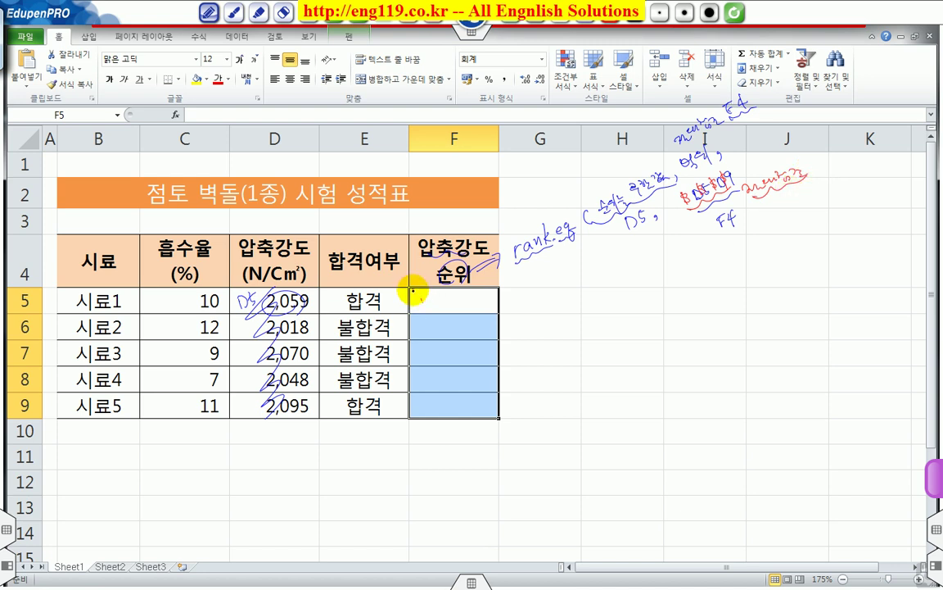
Outline F5:F9 and D5:D9 in red pen, sketch crossed-out shifted ranges below column D, and write F4 beside them.
mouse_move(413, 301)
left_mouse_down()
mouse_move(452, 300)
mouse_move(453, 398)
left_mouse_up()
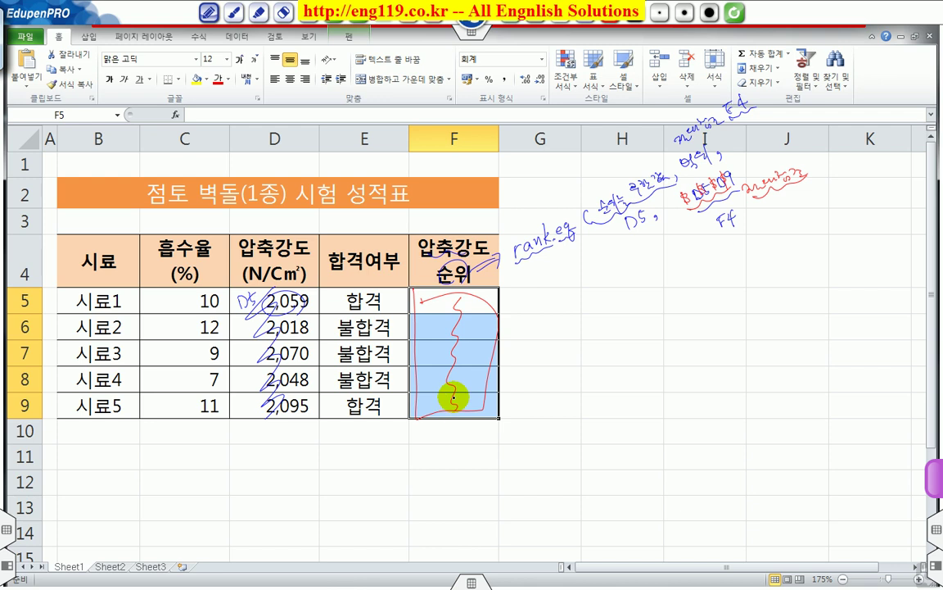
mouse_move(246, 291)
left_mouse_down()
mouse_move(309, 414)
mouse_move(296, 281)
left_mouse_up()
mouse_move(245, 426)
left_mouse_down()
mouse_move(245, 497)
mouse_move(316, 438)
mouse_move(267, 434)
left_mouse_up()
mouse_move(259, 478)
left_mouse_down()
mouse_move(250, 522)
mouse_move(258, 491)
mouse_move(285, 531)
left_mouse_up()
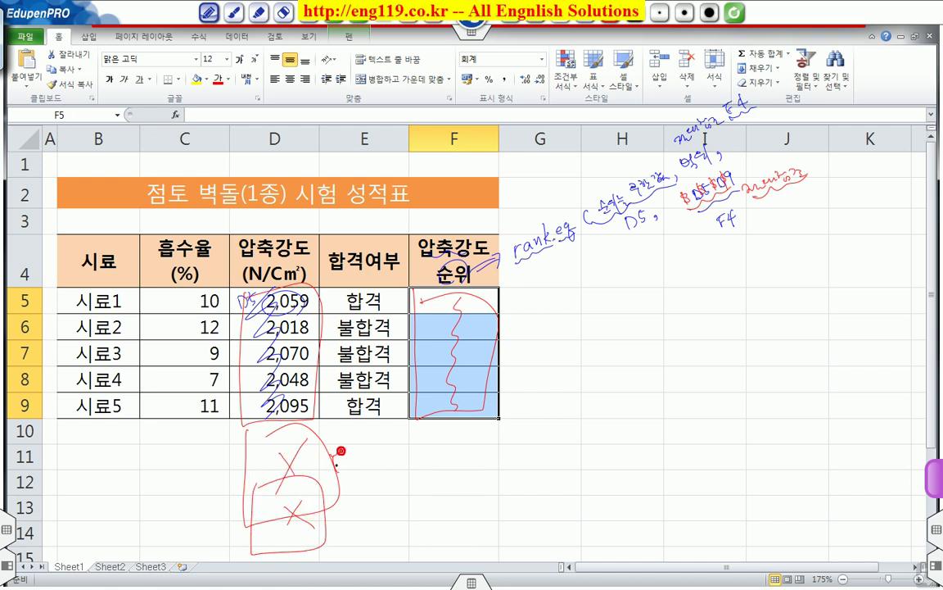
left_click_drag(343, 478, 355, 474)
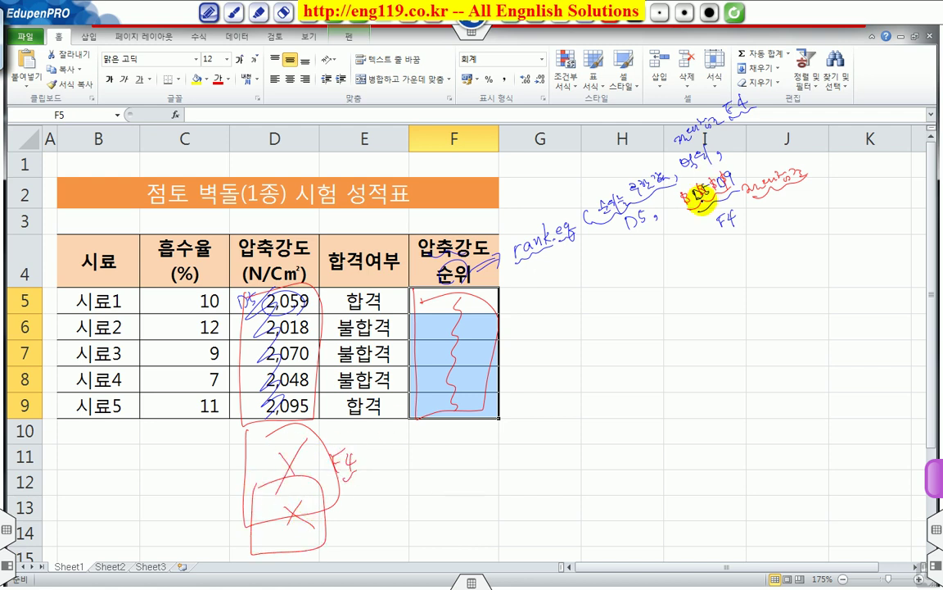